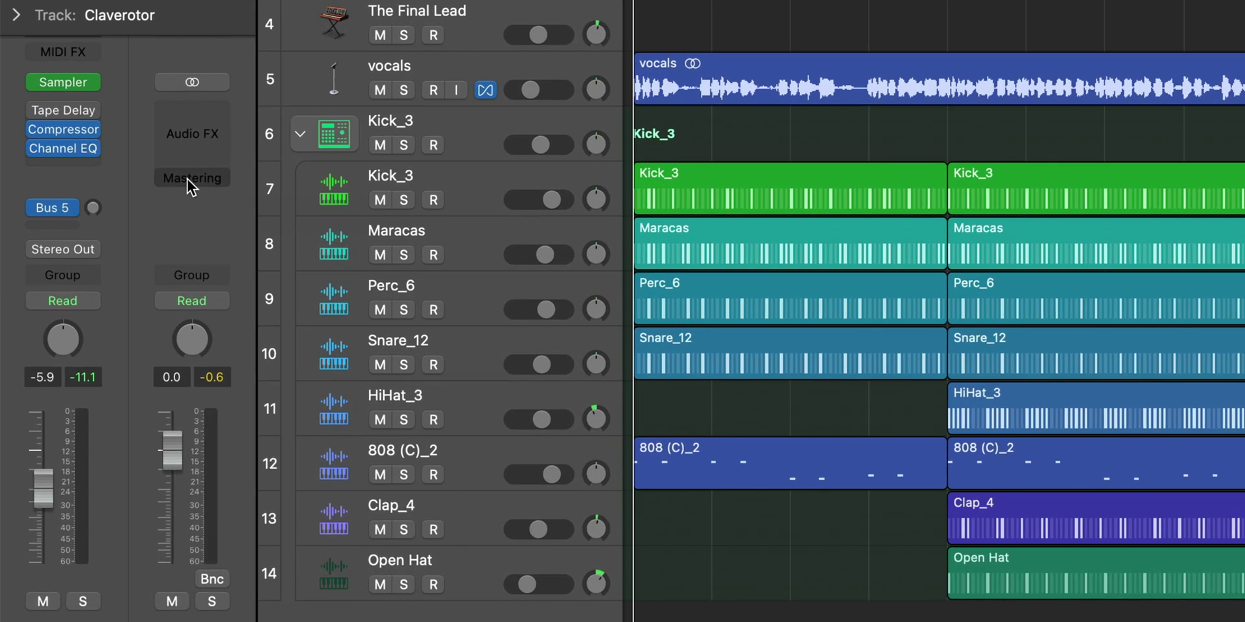
{"action": "left_click", "coordinate": [188, 179]}
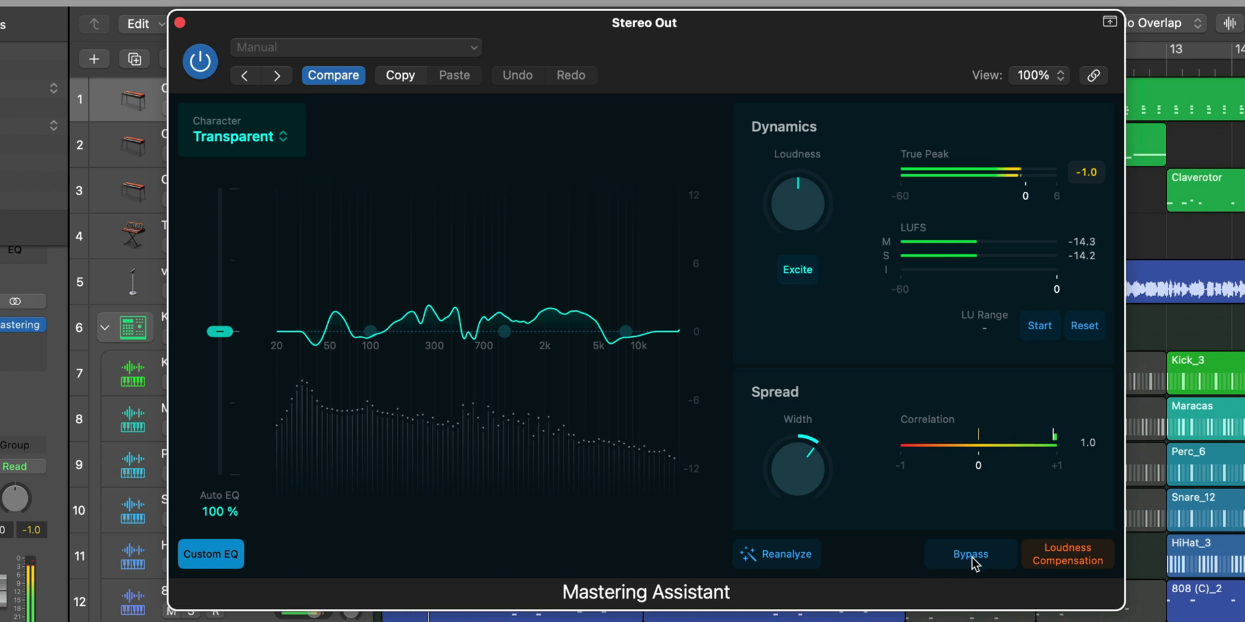
{"action": "left_click", "coordinate": [971, 556]}
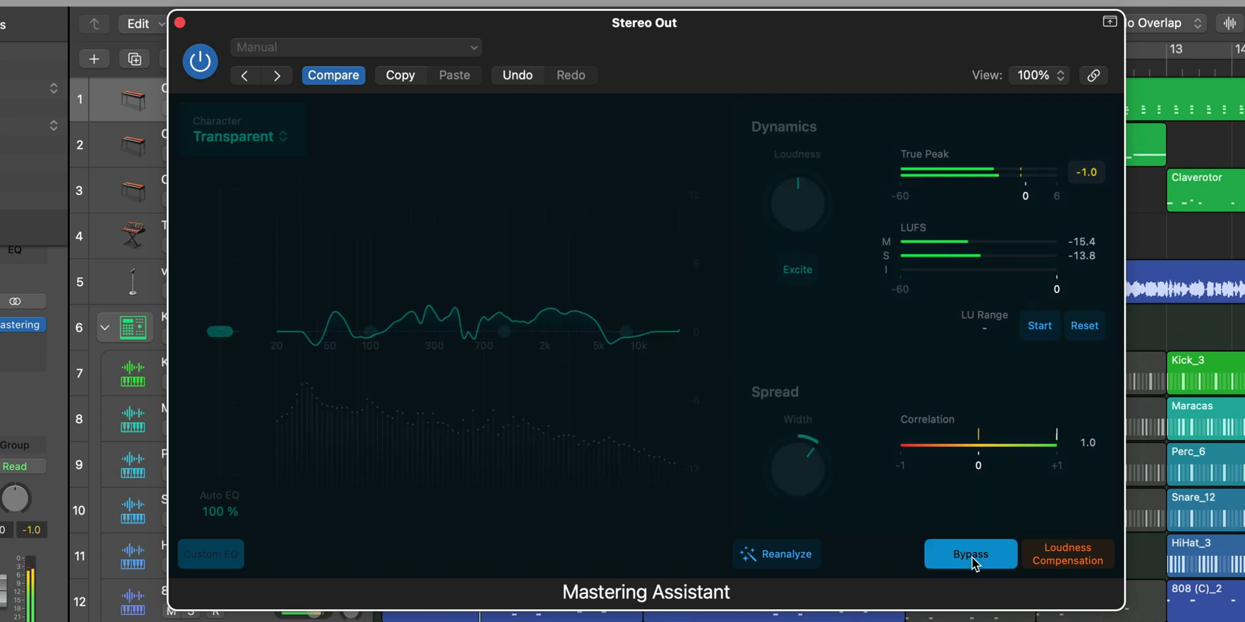
{"action": "left_click", "coordinate": [972, 556]}
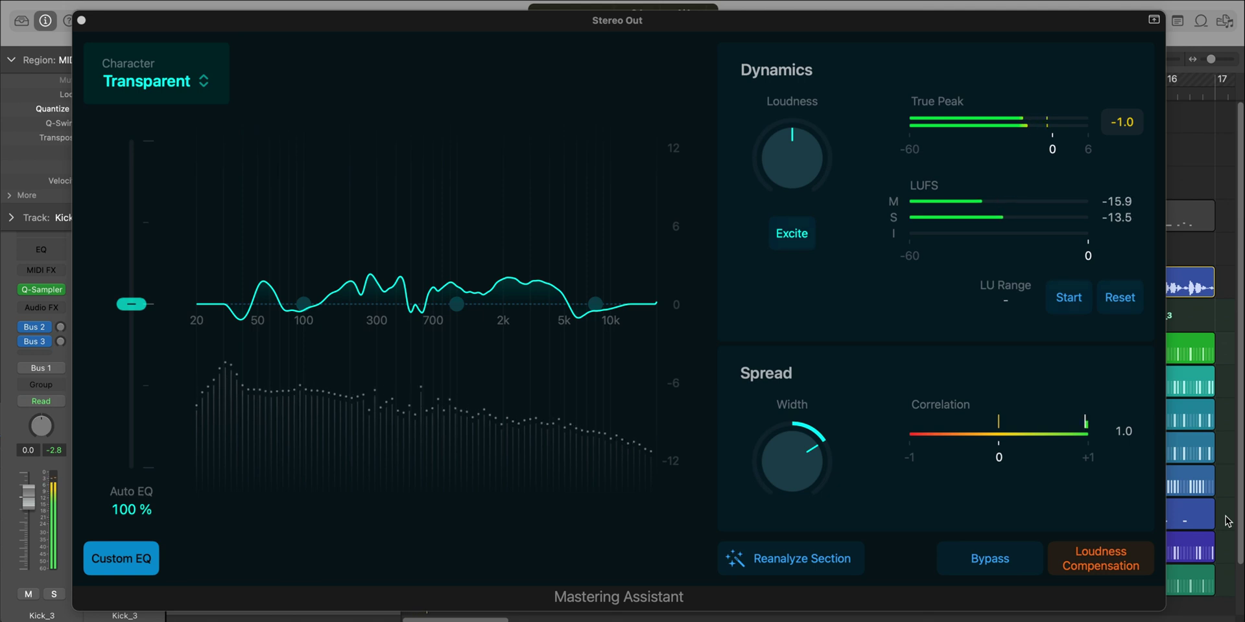
{"action": "left_click", "coordinate": [240, 124]}
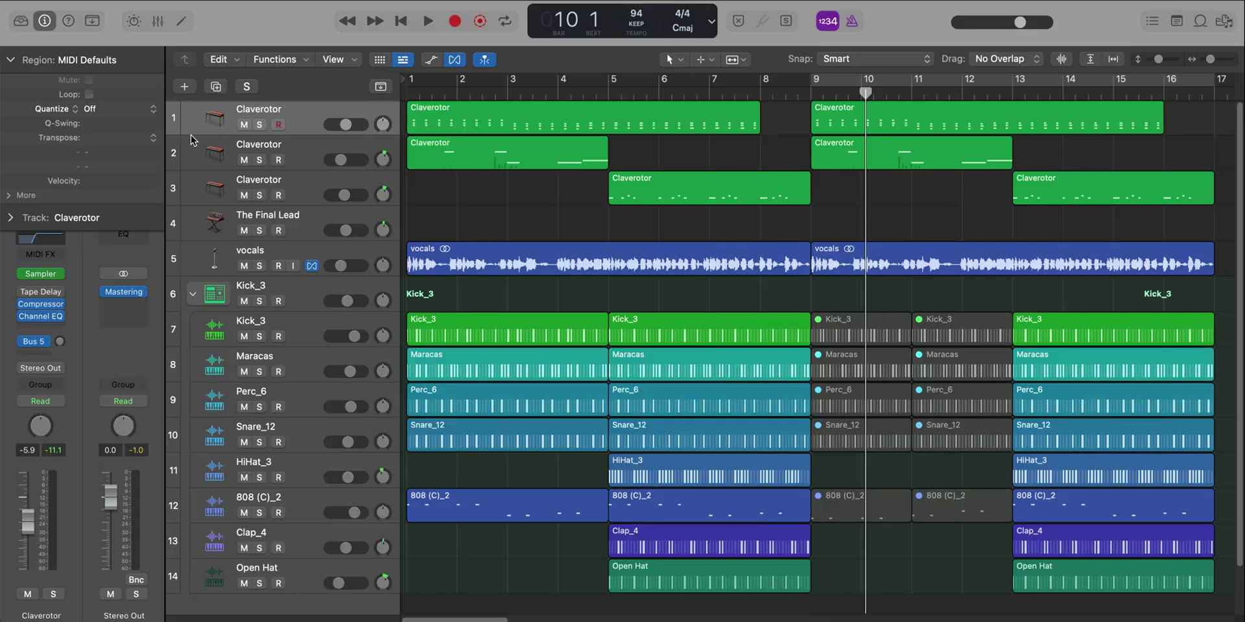
Start a new track from the + button above the track list.
{"action": "left_click", "coordinate": [185, 87]}
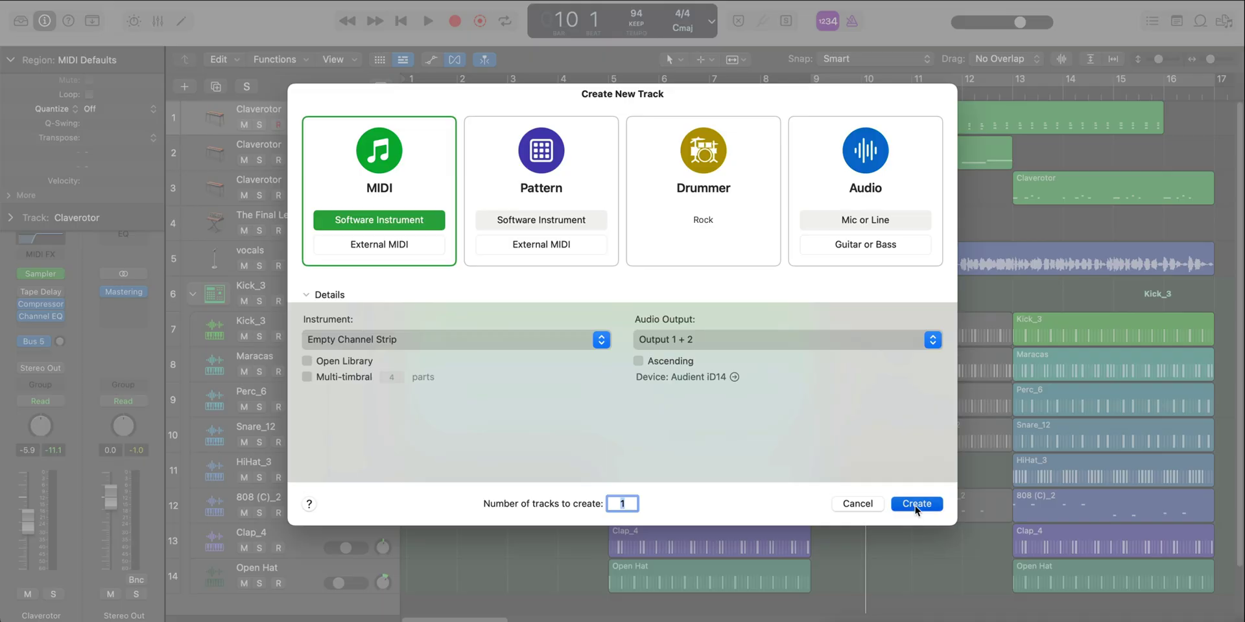
Create the Software Instrument track Inst 13, load Sample Alchemy (Stereo), and reposition its window.
{"action": "left_click", "coordinate": [917, 579]}
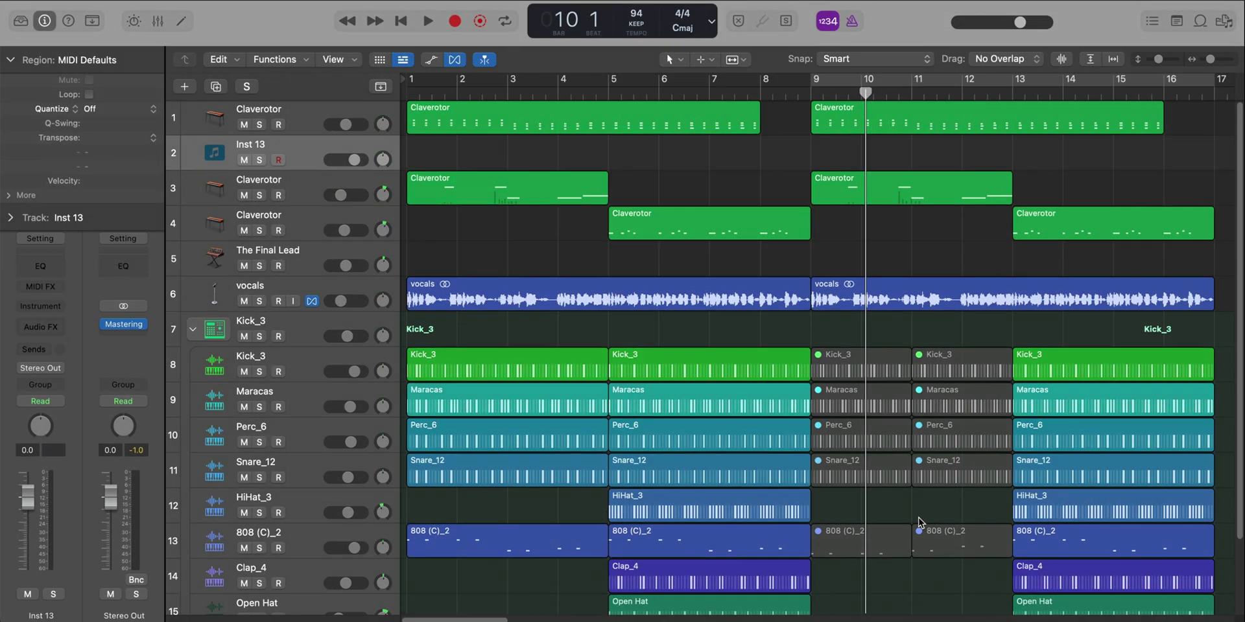
{"action": "left_click", "coordinate": [53, 307]}
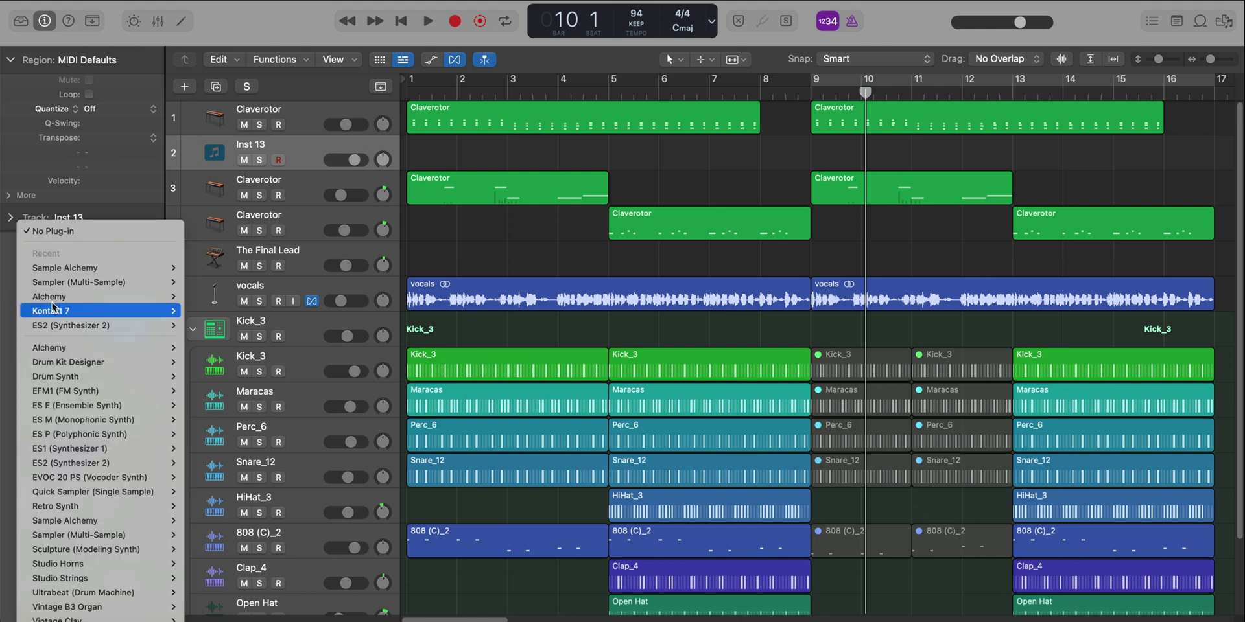
{"action": "left_click", "coordinate": [68, 267]}
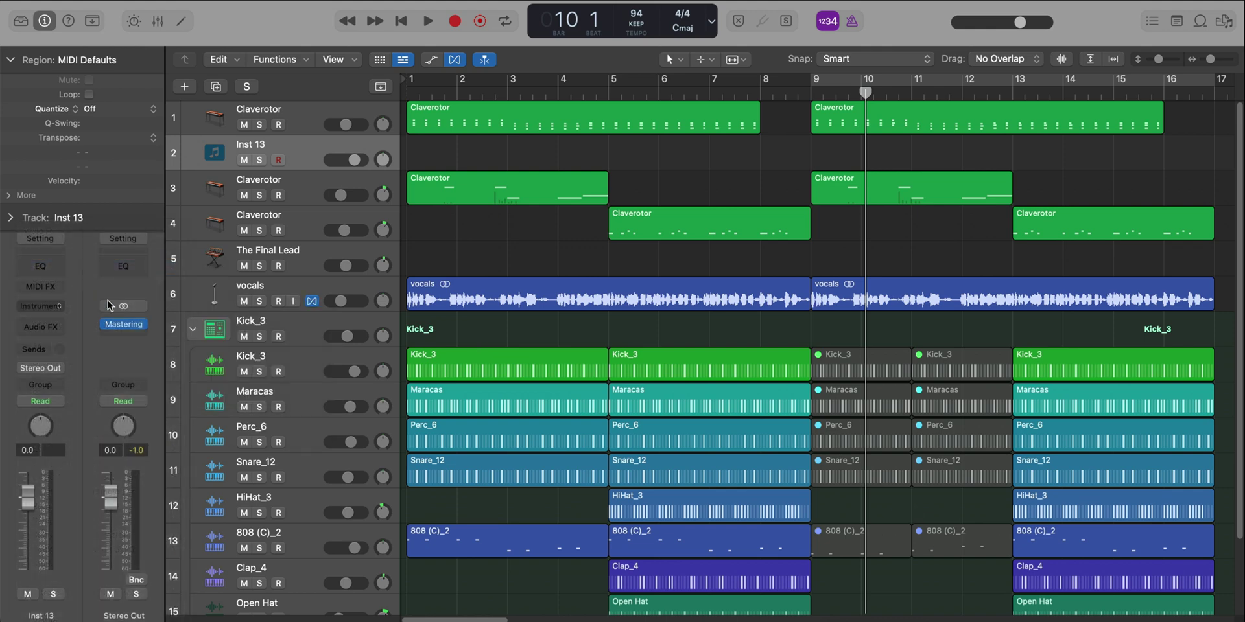
{"action": "left_click_drag", "start_coordinate": [1061, 184], "coordinate": [798, 119]}
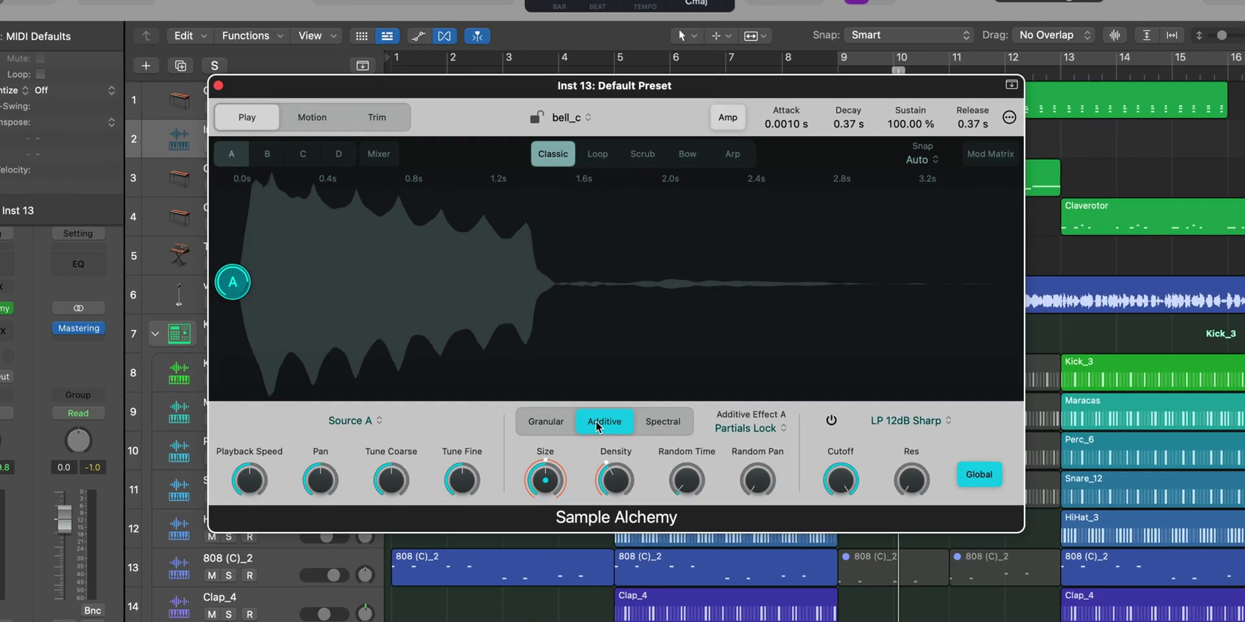
Try Additive, Granular and Spectral synthesis on source A, settling on Granular.
{"action": "left_click", "coordinate": [596, 425]}
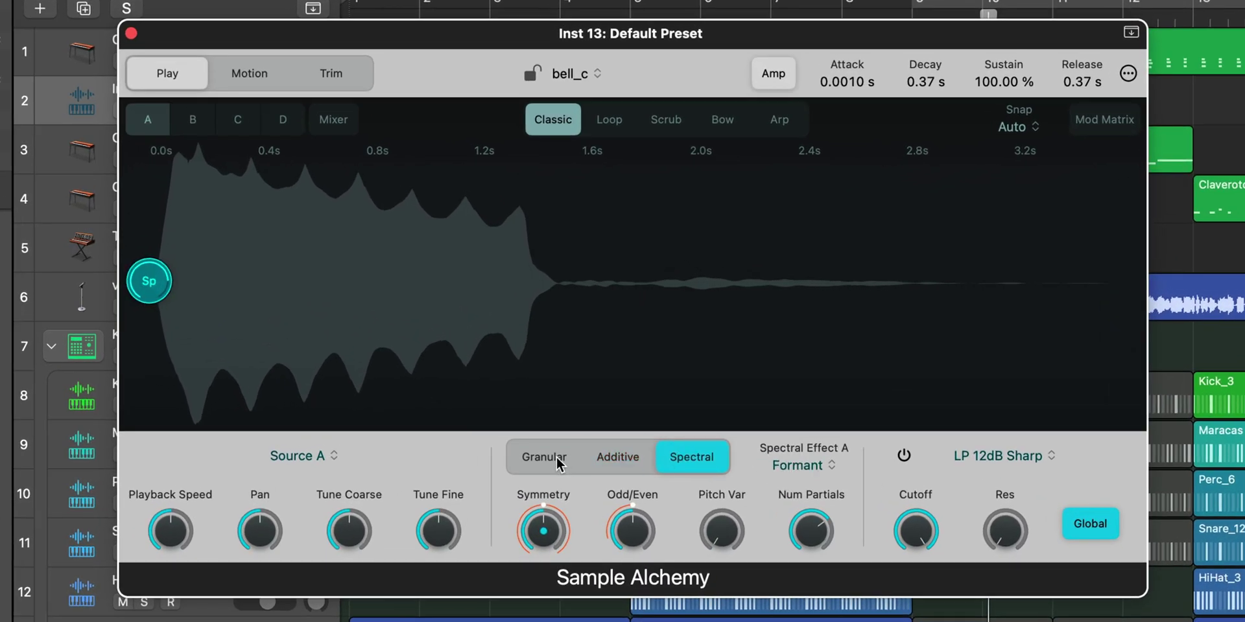
{"action": "left_click", "coordinate": [557, 461]}
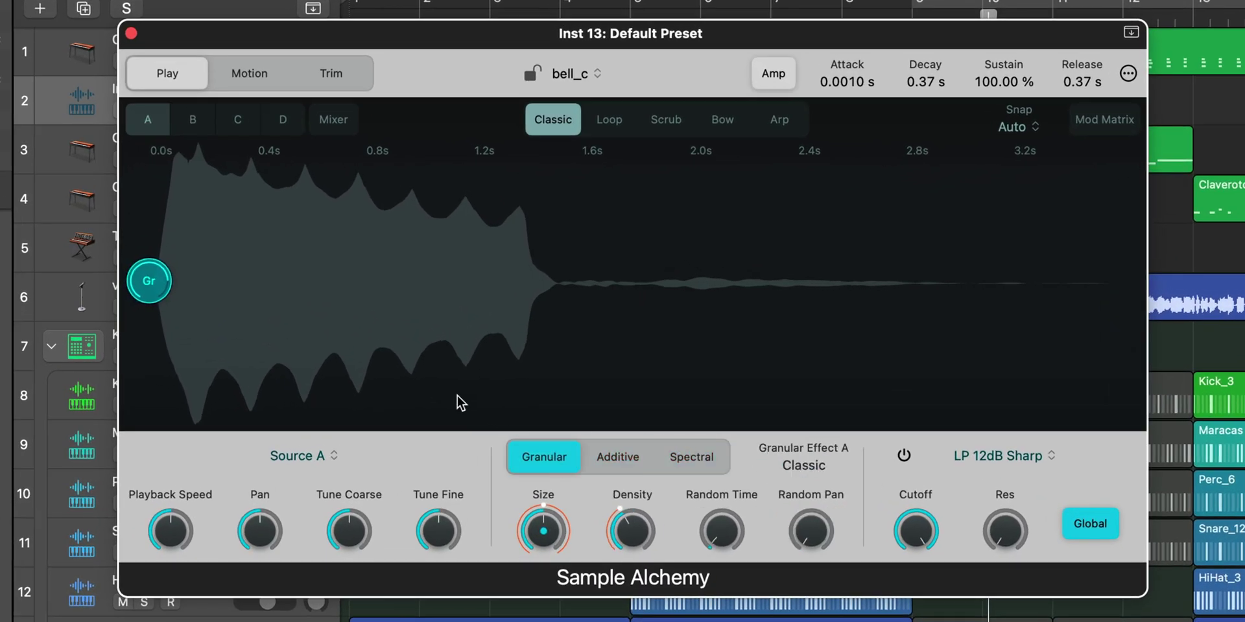
{"action": "left_click", "coordinate": [619, 461]}
{"action": "left_click", "coordinate": [684, 462]}
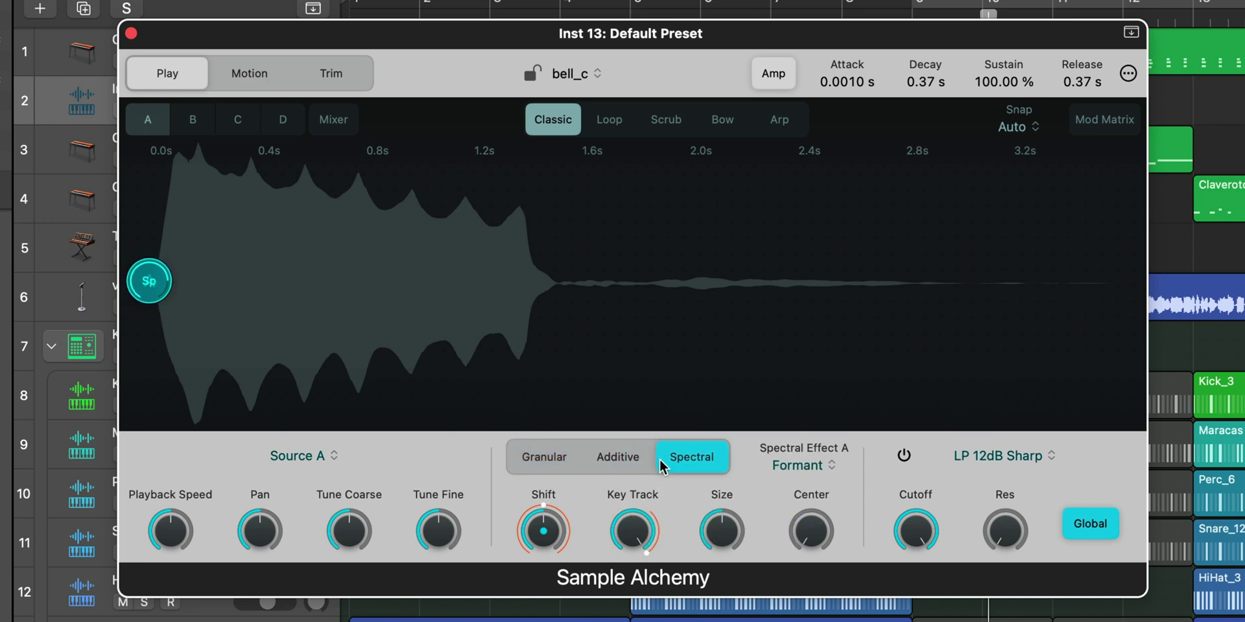
{"action": "left_click", "coordinate": [550, 462]}
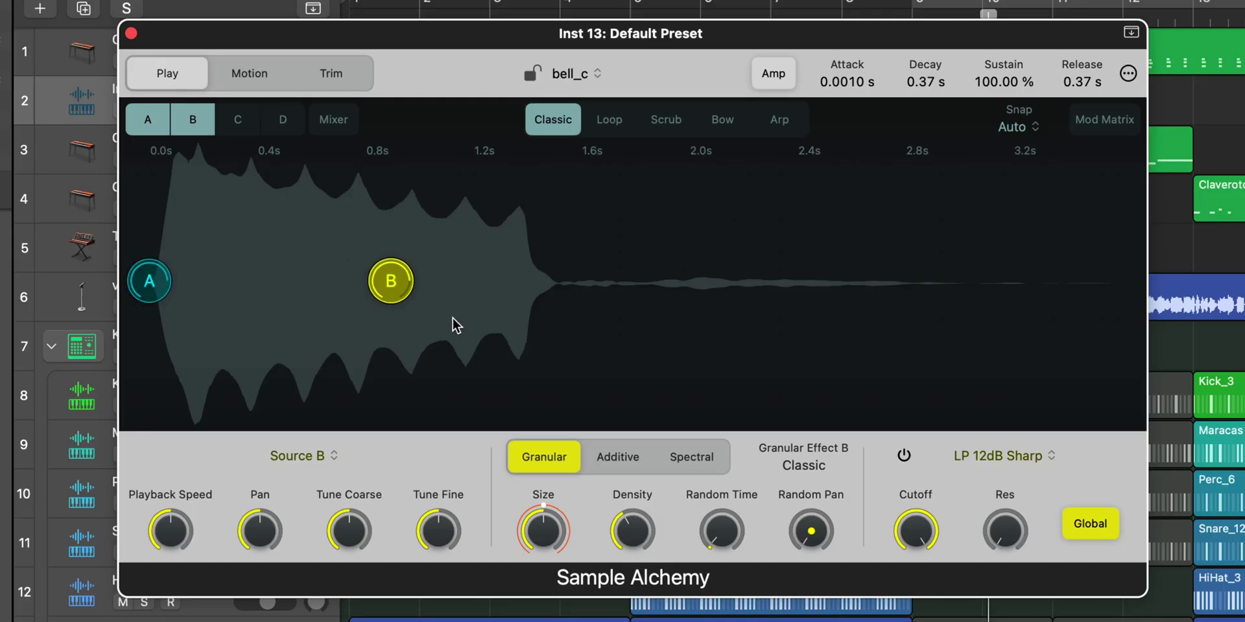
Set source B to Additive with a later start, and switch play mode via Loop to Scrub.
{"action": "left_click", "coordinate": [620, 457]}
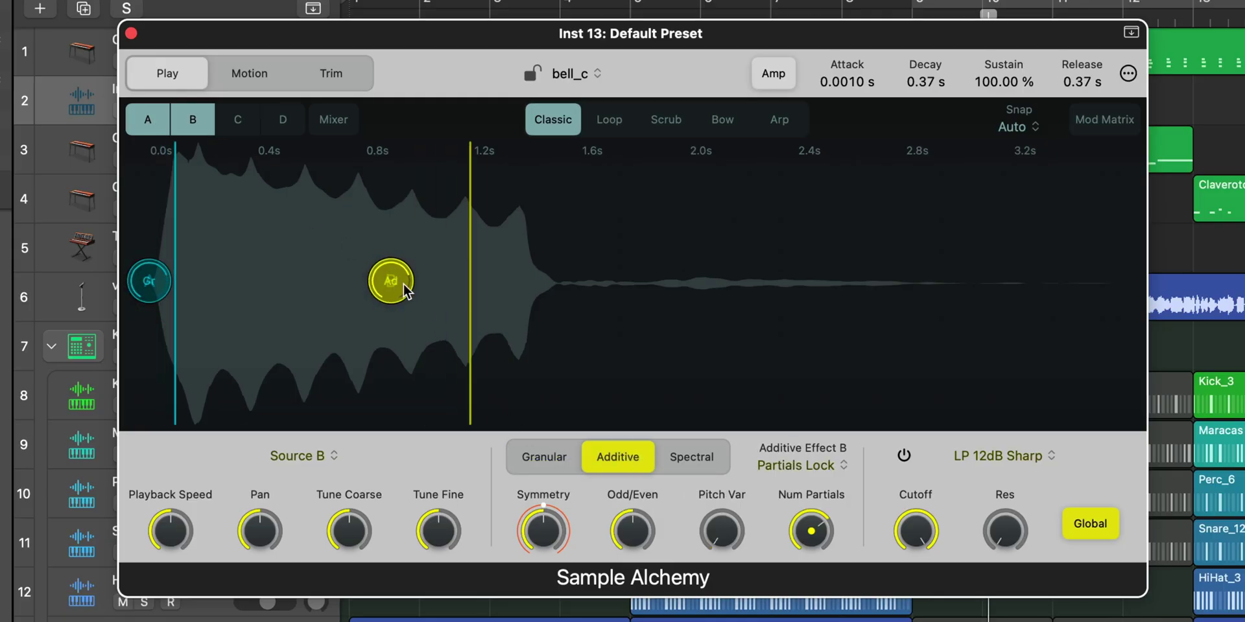
{"action": "mouse_move", "coordinate": [396, 283]}
{"action": "left_mouse_down"}
{"action": "mouse_move", "coordinate": [335, 228]}
{"action": "mouse_move", "coordinate": [317, 231]}
{"action": "mouse_move", "coordinate": [314, 253]}
{"action": "left_mouse_up"}
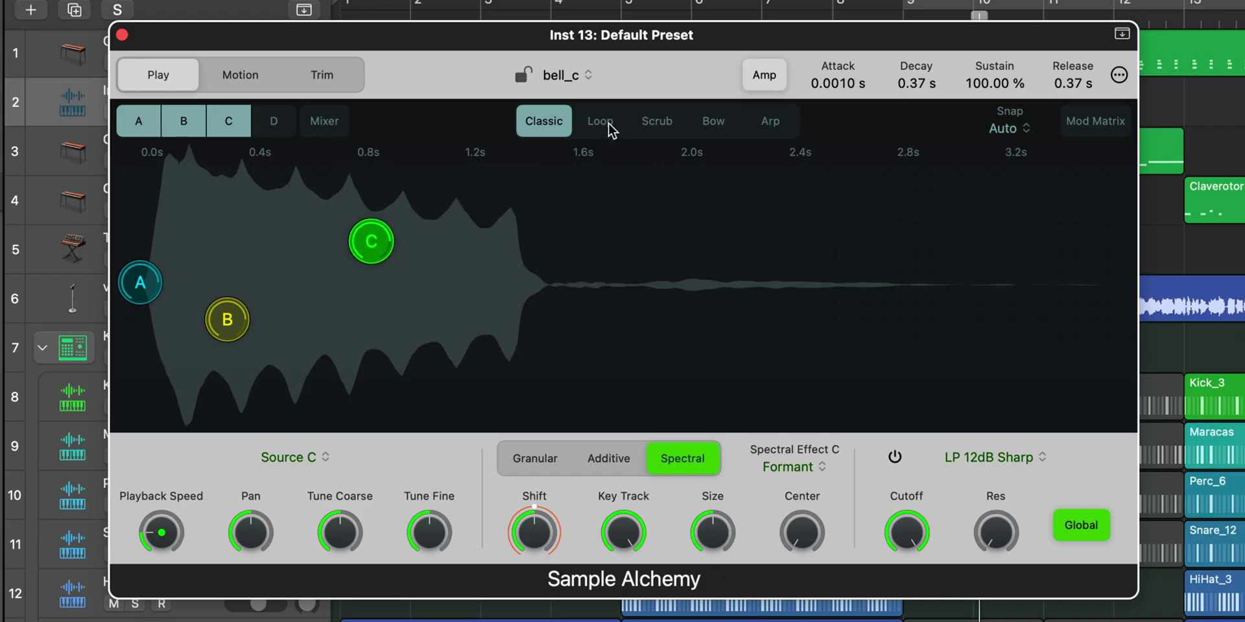
{"action": "left_click", "coordinate": [608, 122]}
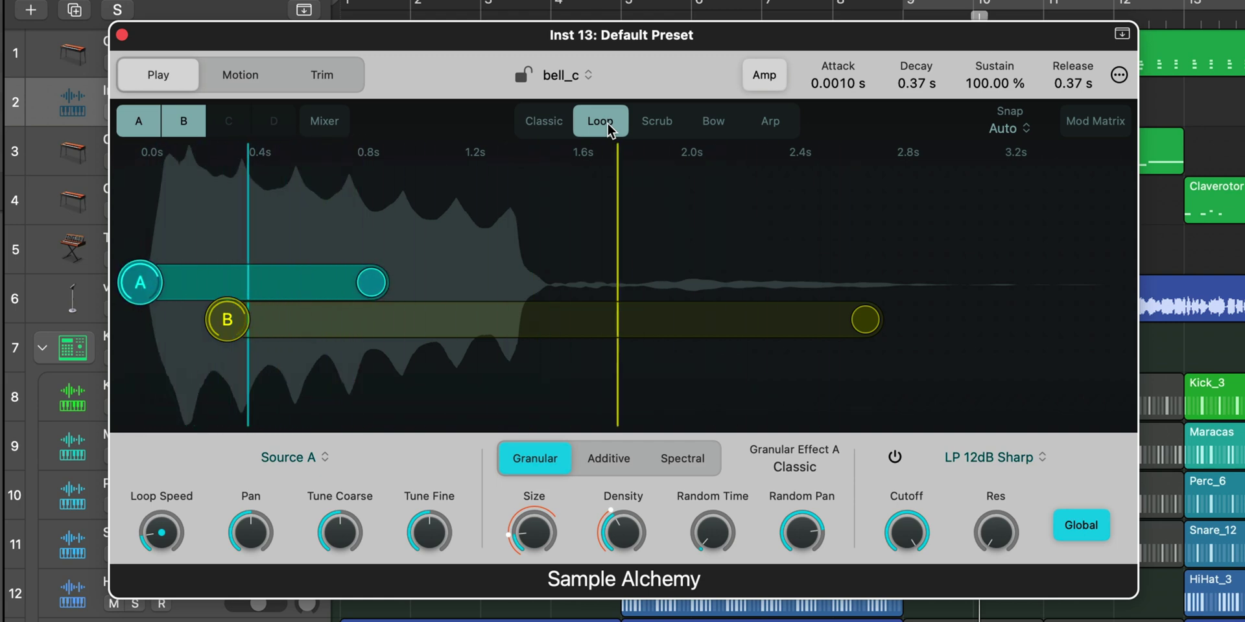
{"action": "left_click", "coordinate": [658, 120]}
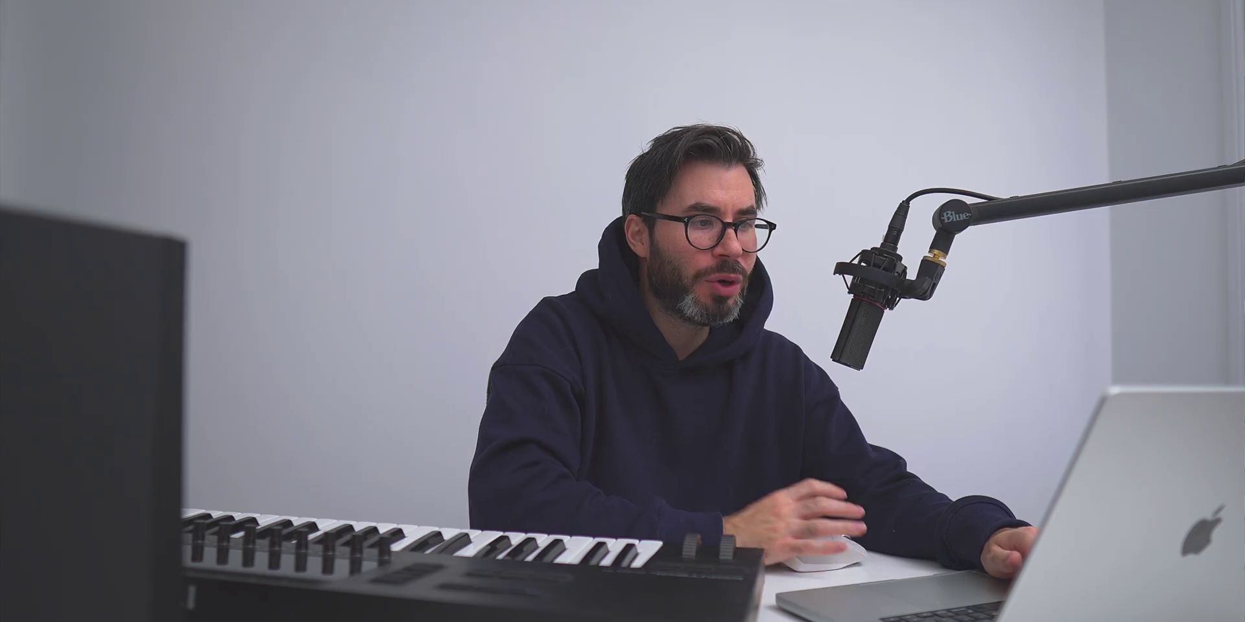
Switch Sample Alchemy's play mode from Scrub to Bow.
{"action": "left_click", "coordinate": [714, 130]}
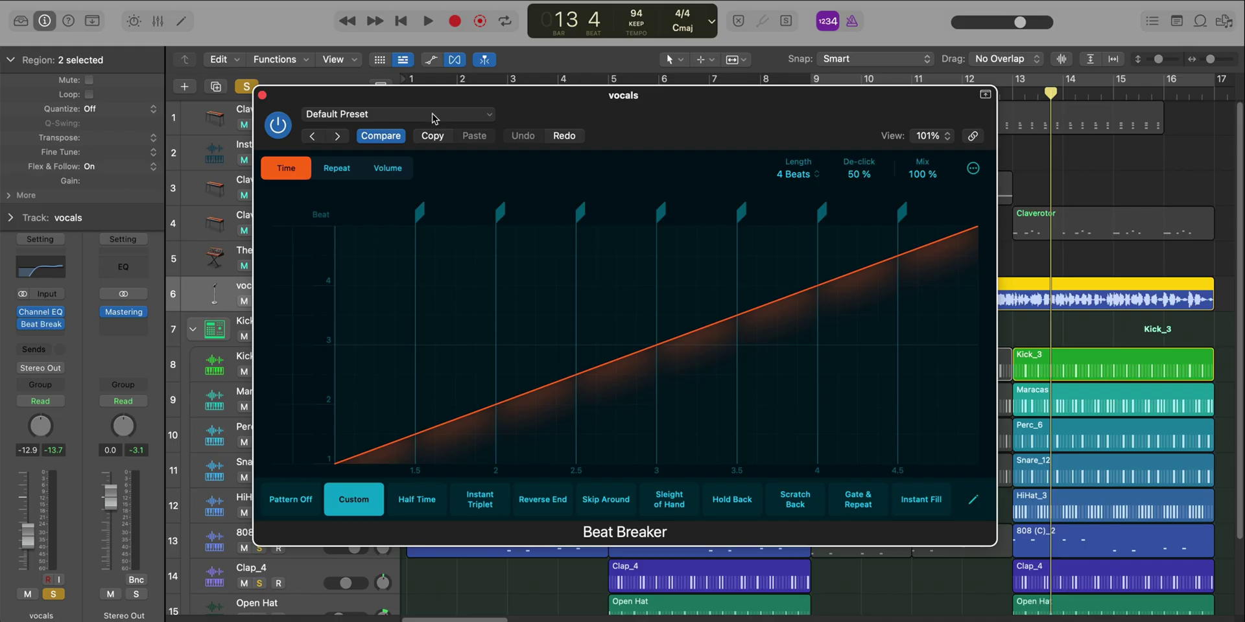
Load Beat Breaker's Sidechain preset, apply the Half Time pattern, and start playback.
{"action": "left_click", "coordinate": [433, 118]}
{"action": "mouse_move", "coordinate": [383, 428]}
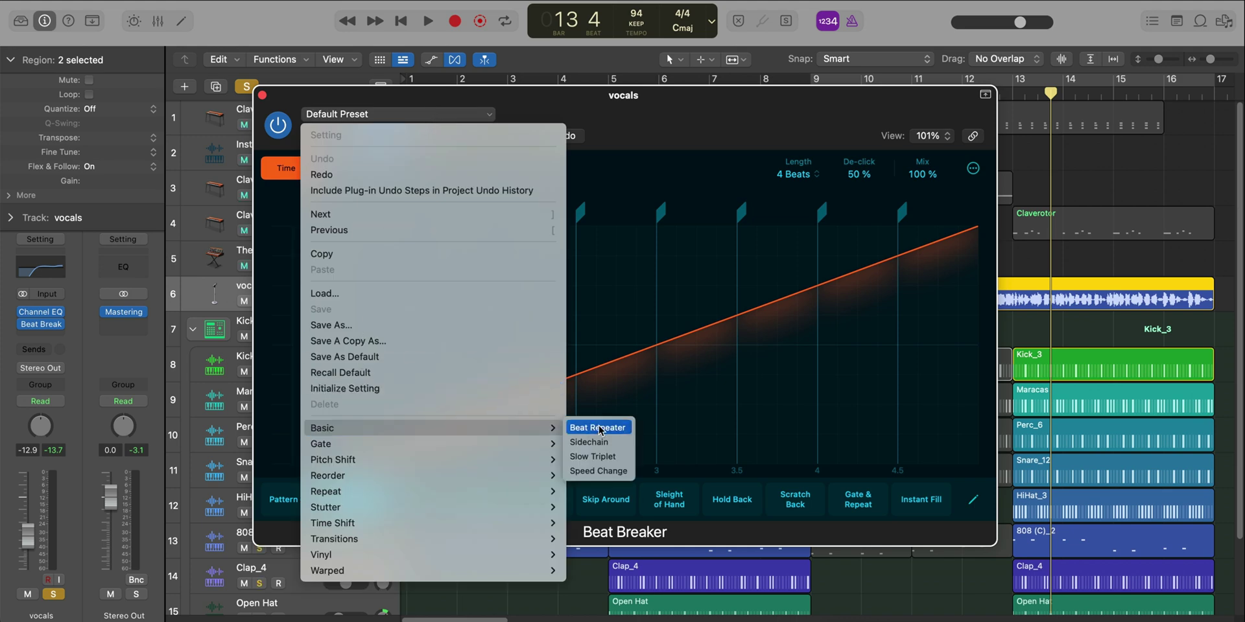
{"action": "left_click", "coordinate": [601, 443]}
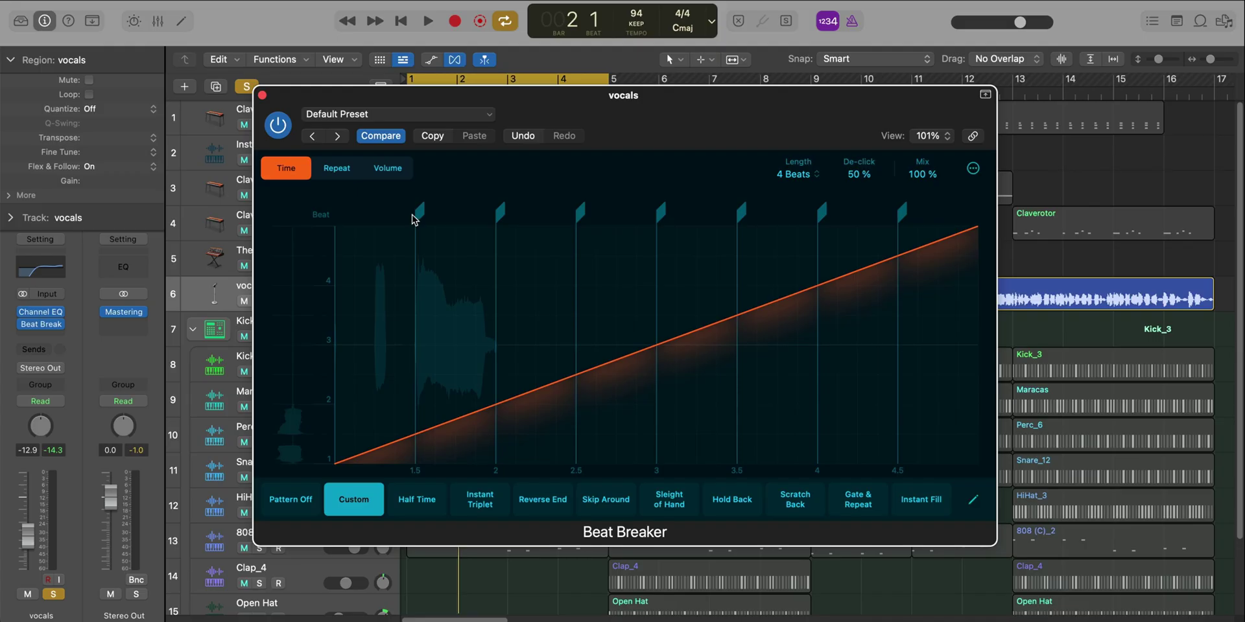
{"action": "left_click", "coordinate": [418, 501]}
{"action": "key", "text": "space"}
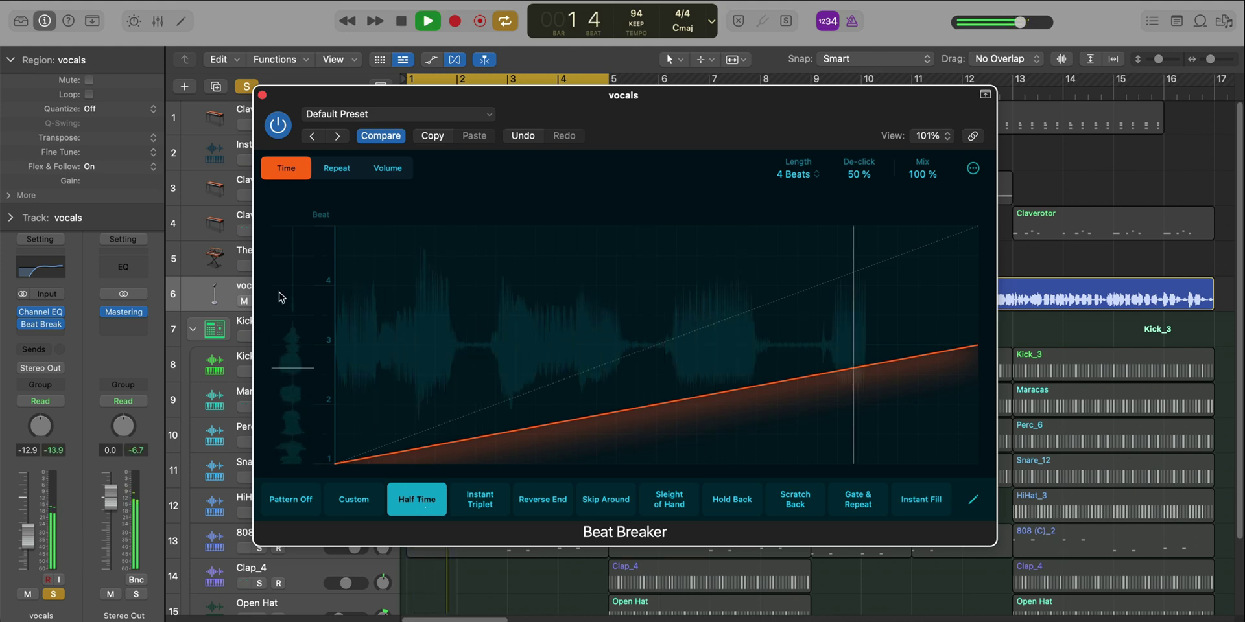
Solo Kick_3, try Stutter Fill 2, then settle on the Stutter Angles pattern.
{"action": "left_click_drag", "start_coordinate": [488, 94], "coordinate": [578, 97]}
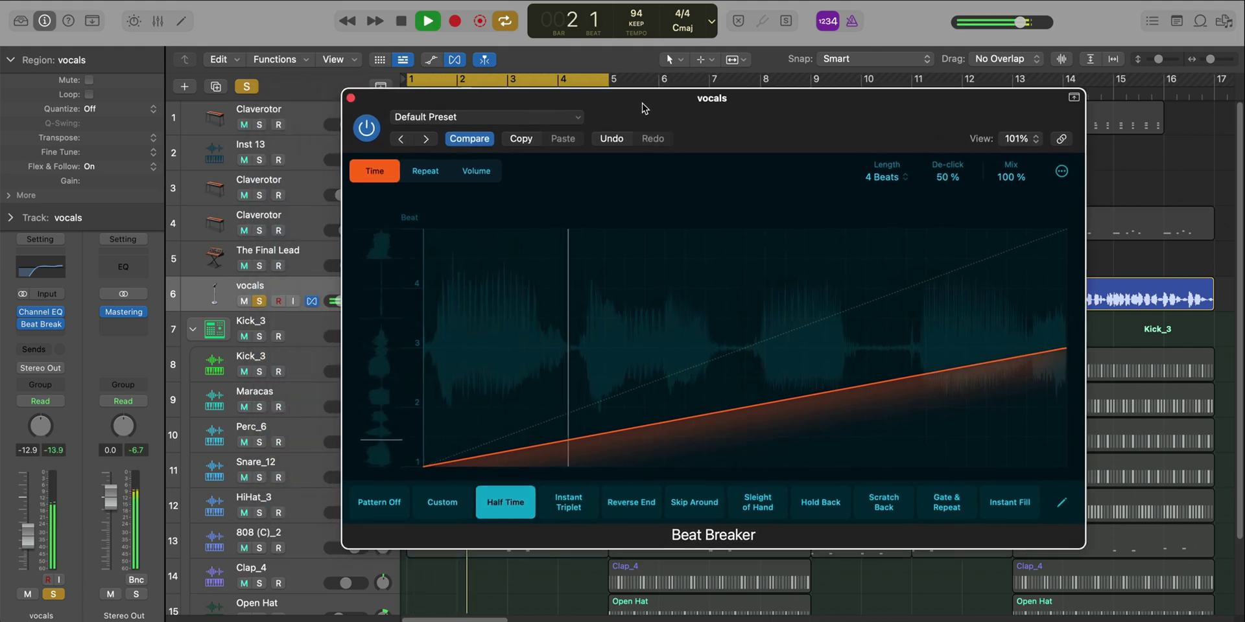
{"action": "left_click", "coordinate": [260, 336]}
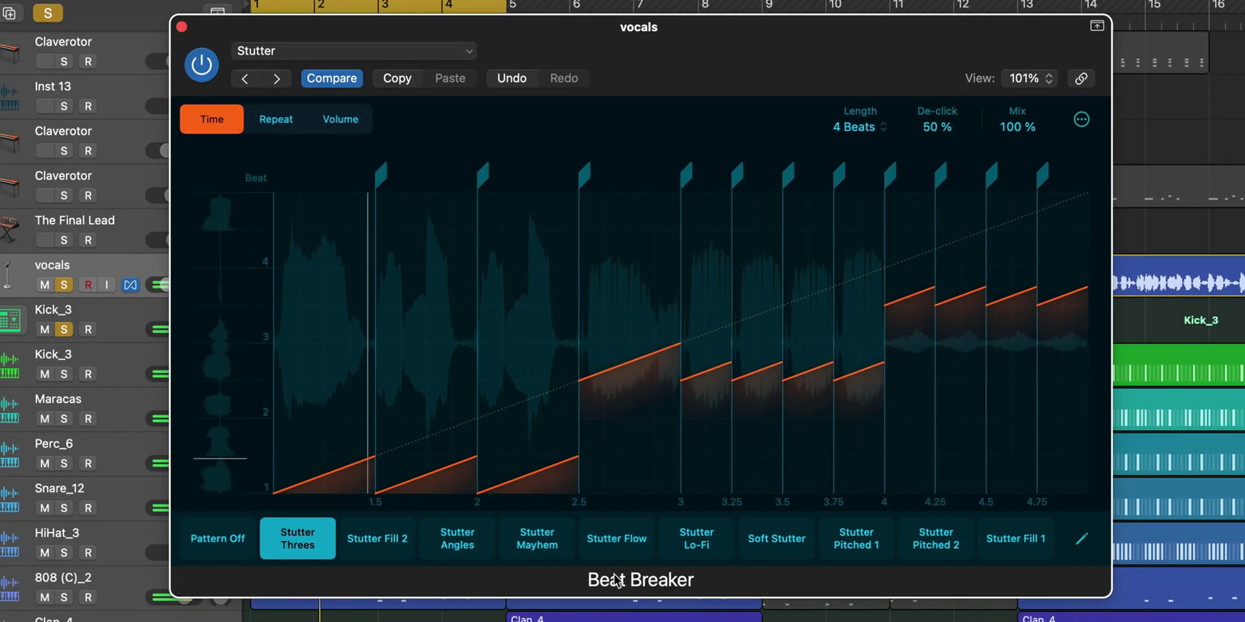
{"action": "left_click", "coordinate": [354, 547]}
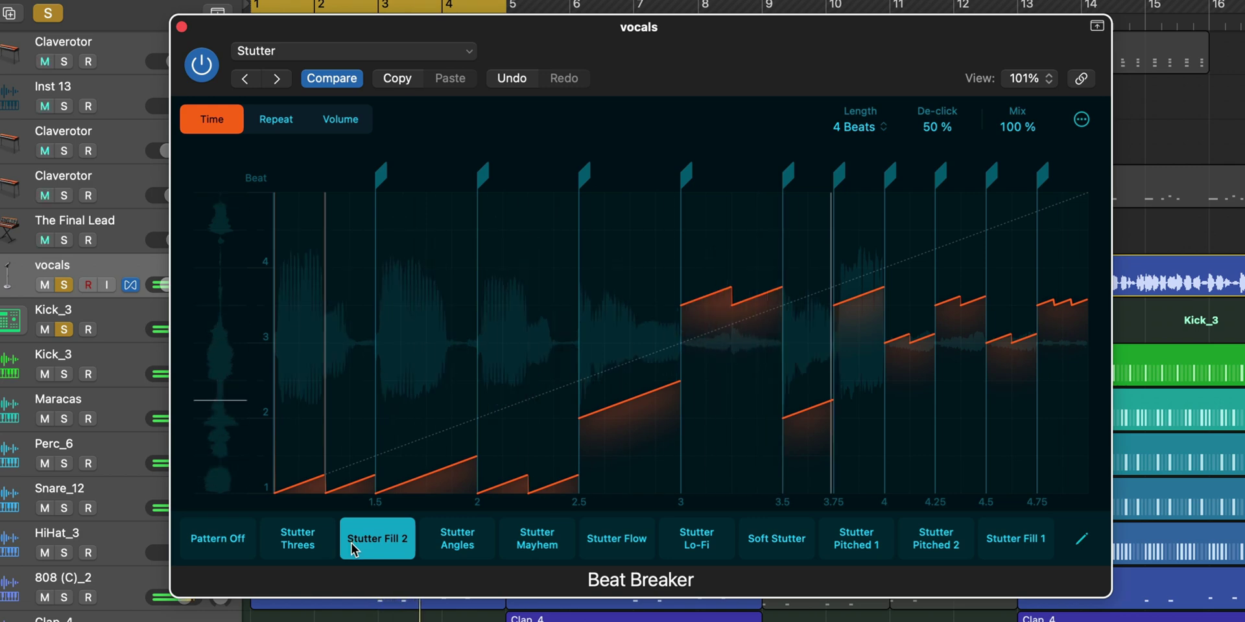
{"action": "left_click", "coordinate": [455, 549]}
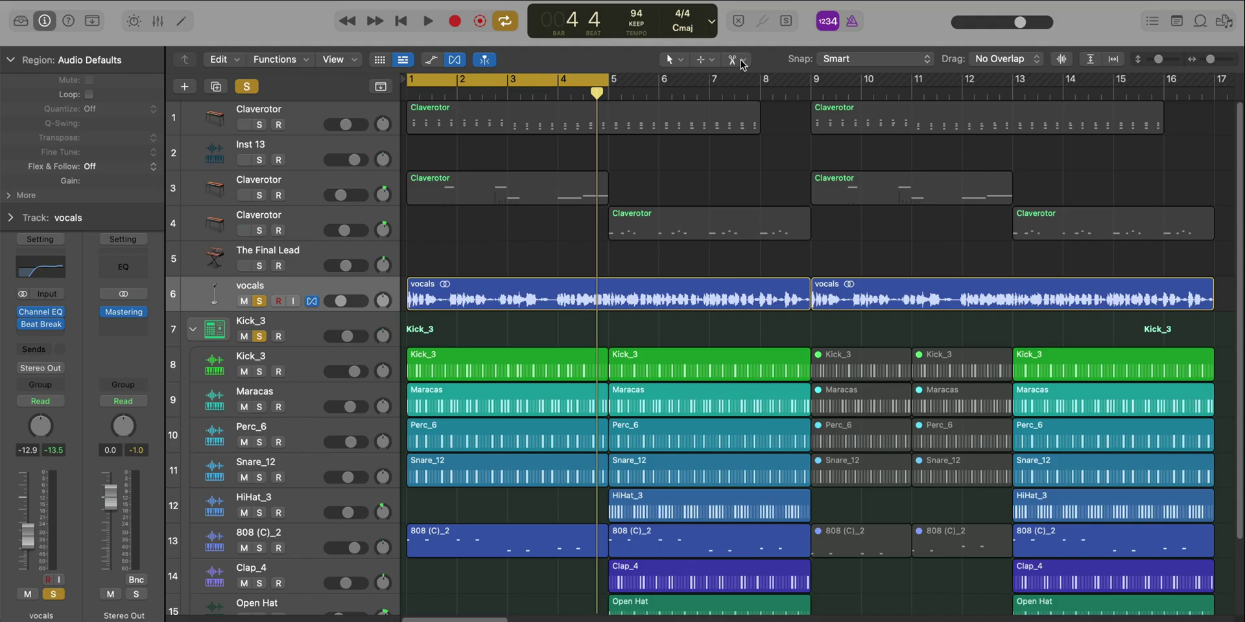
Slide the vocals audio earlier inside its region with the Slip Tool.
{"action": "left_click", "coordinate": [743, 59]}
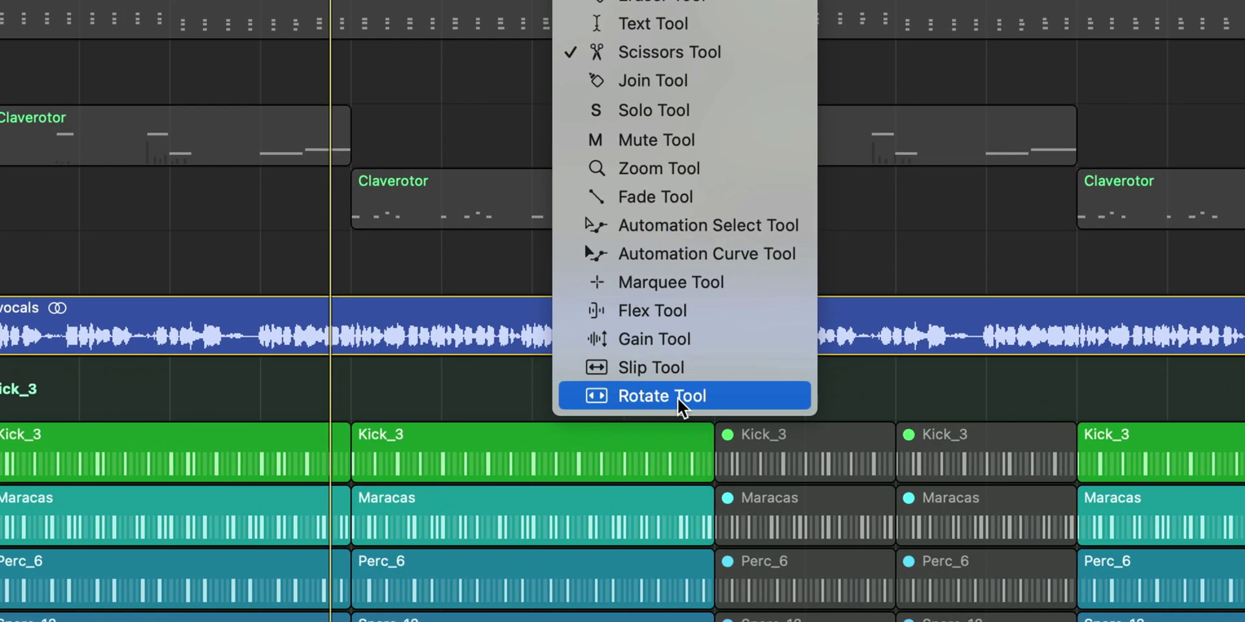
{"action": "left_click", "coordinate": [675, 368]}
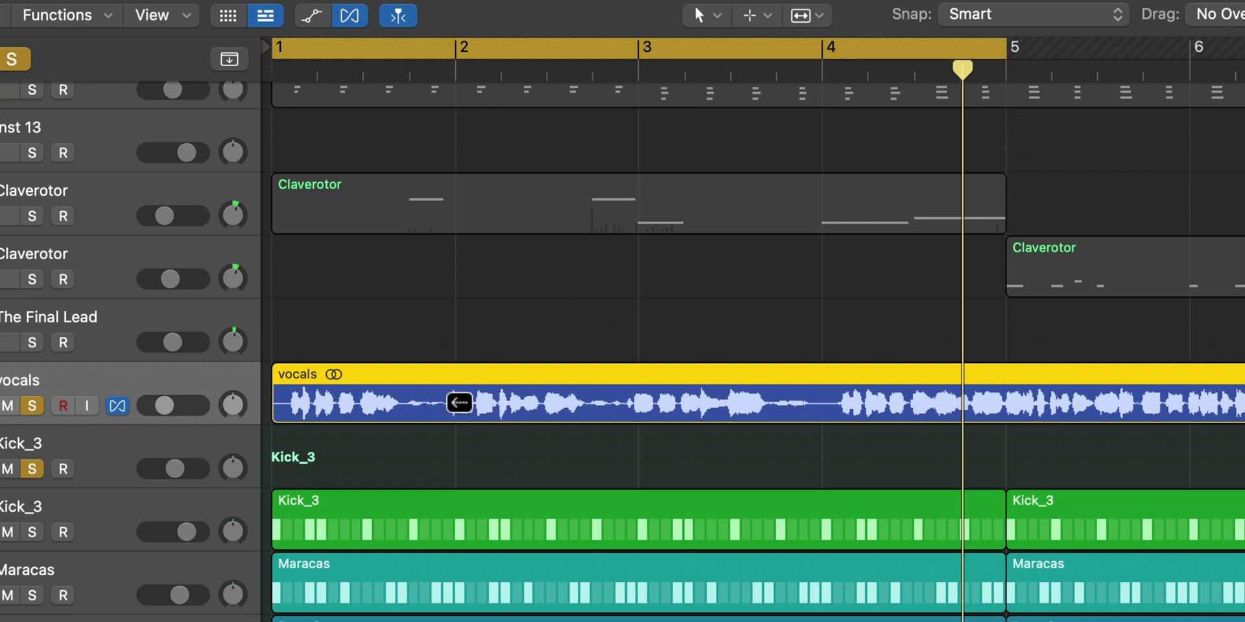
{"action": "left_click_drag", "start_coordinate": [460, 404], "coordinate": [413, 405]}
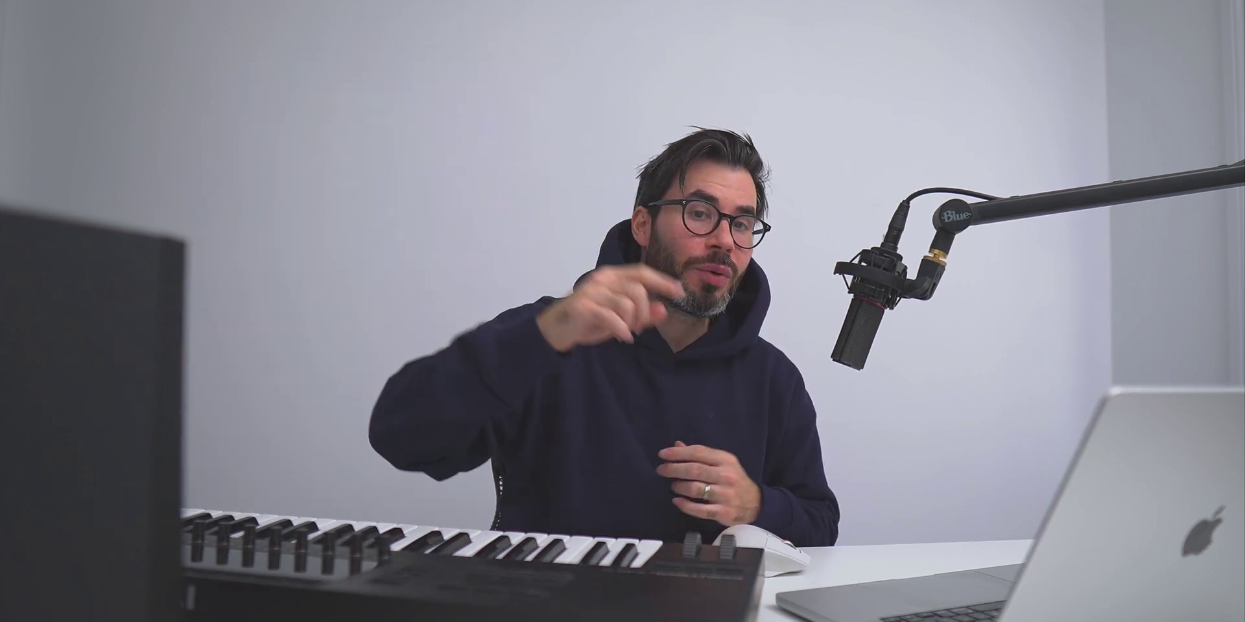
Switch to the Rotate Tool and select the Kick_3 region.
{"action": "left_click", "coordinate": [739, 60]}
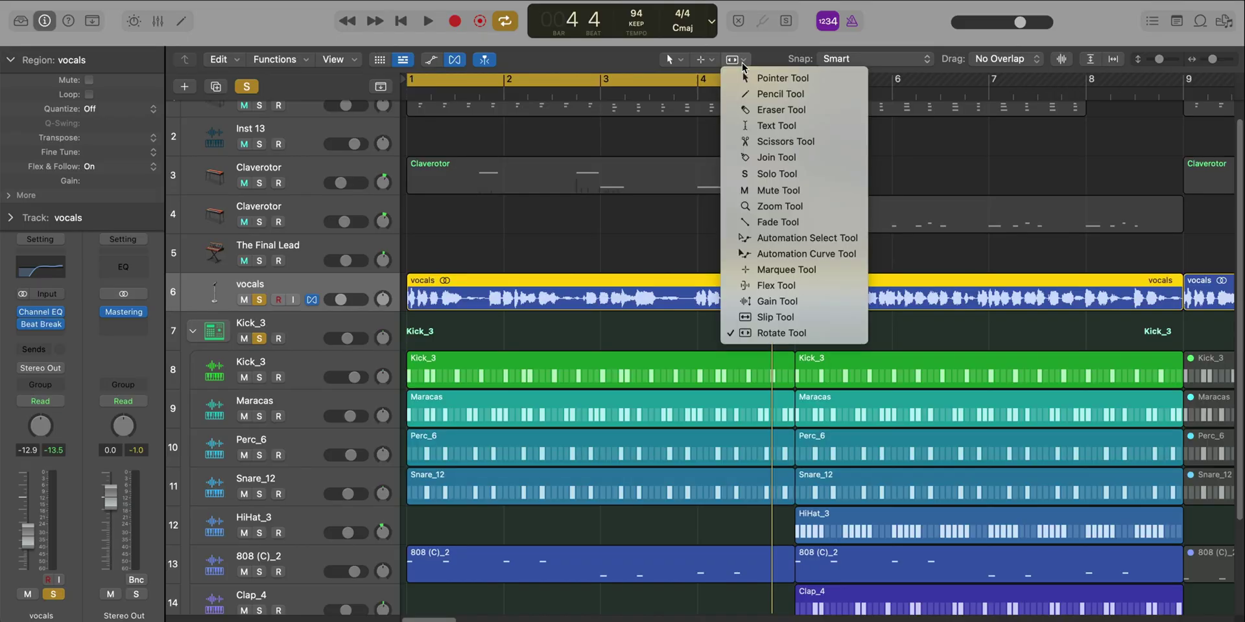
{"action": "left_click", "coordinate": [783, 332]}
{"action": "left_click", "coordinate": [439, 366]}
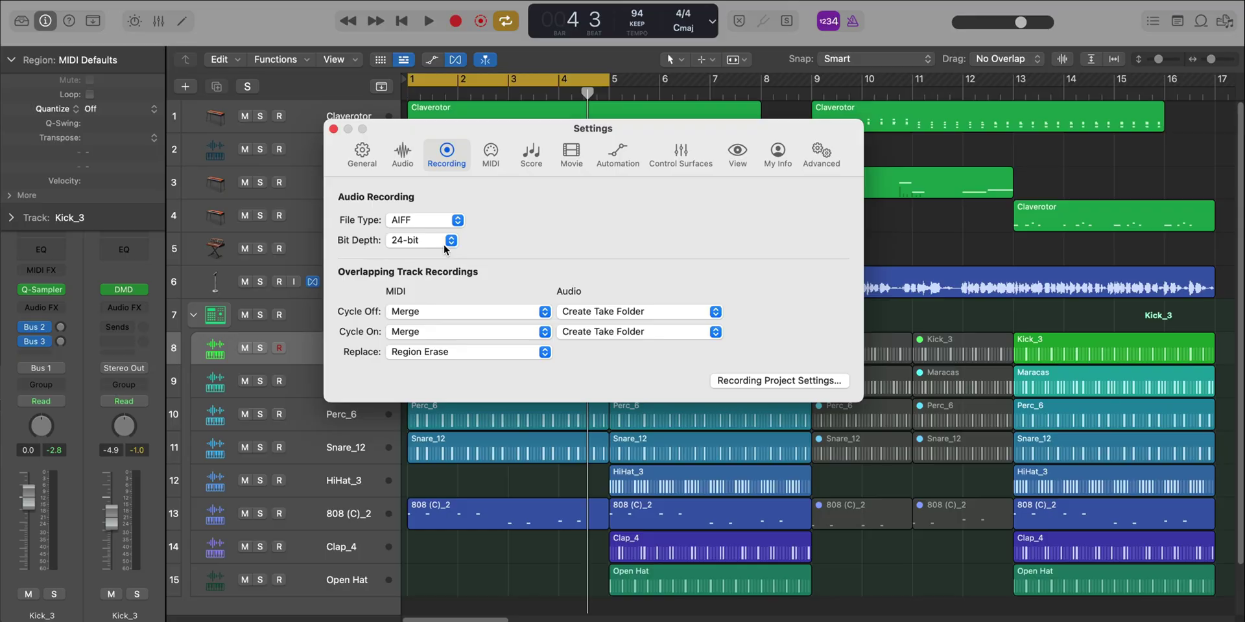
Bring up the Recording pane's Bit Depth choices to pick 32-bit float.
{"action": "left_click", "coordinate": [443, 244]}
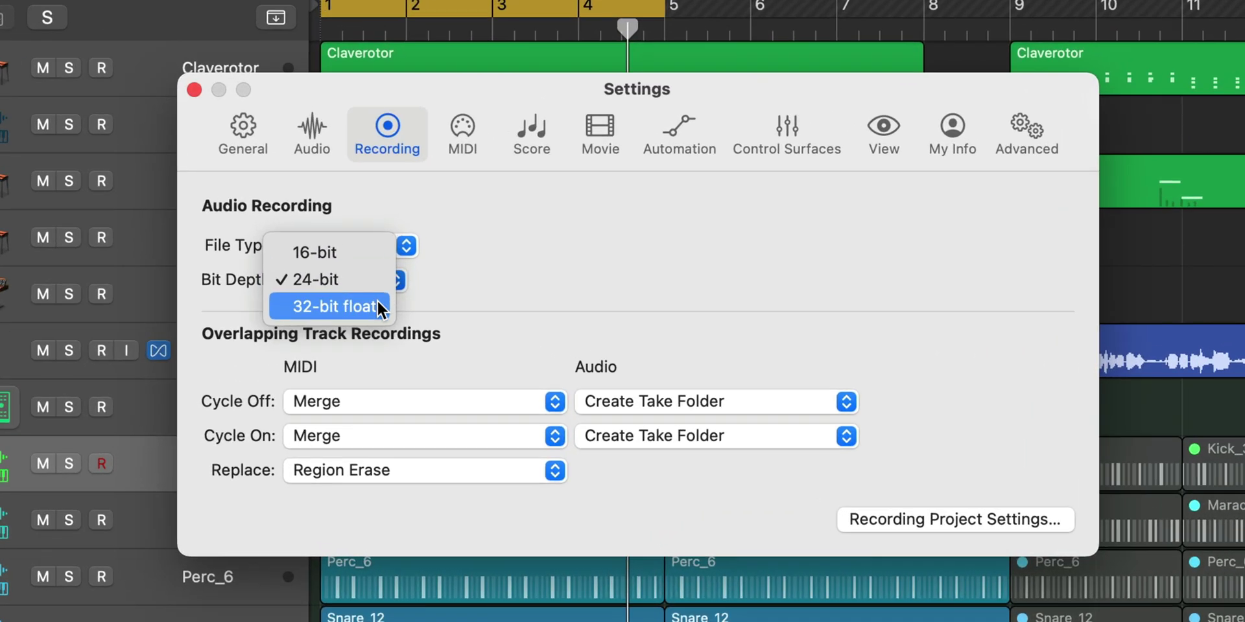